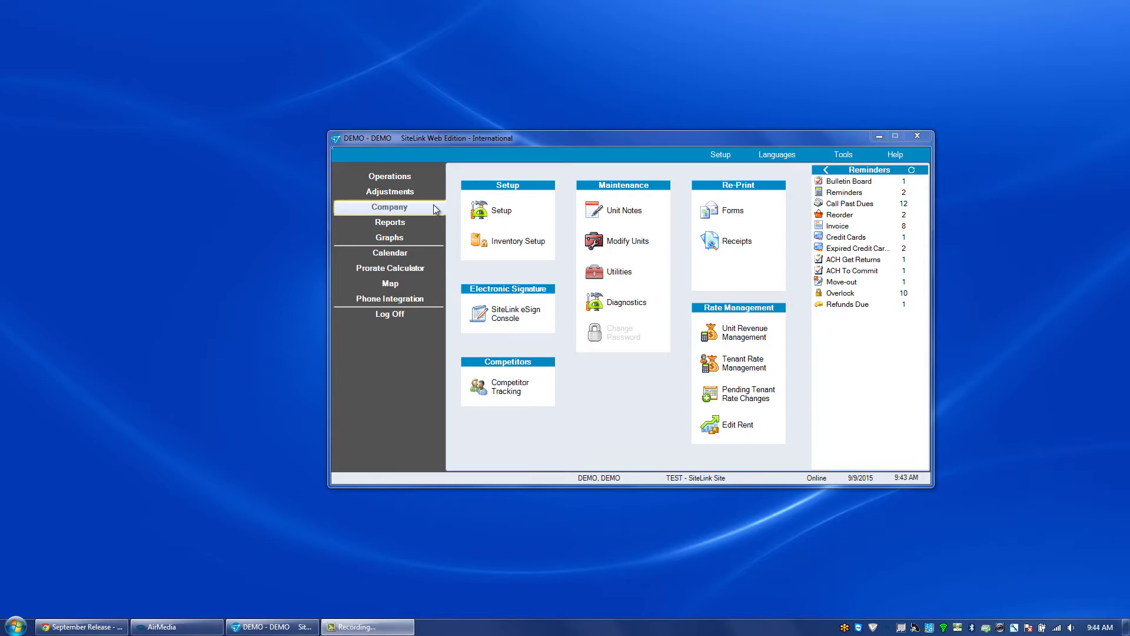
Show the Photos & eFiles window for the first tenant in the Operations tenant list.
{"action": "left_click", "coordinate": [421, 174]}
{"action": "left_click", "coordinate": [734, 219]}
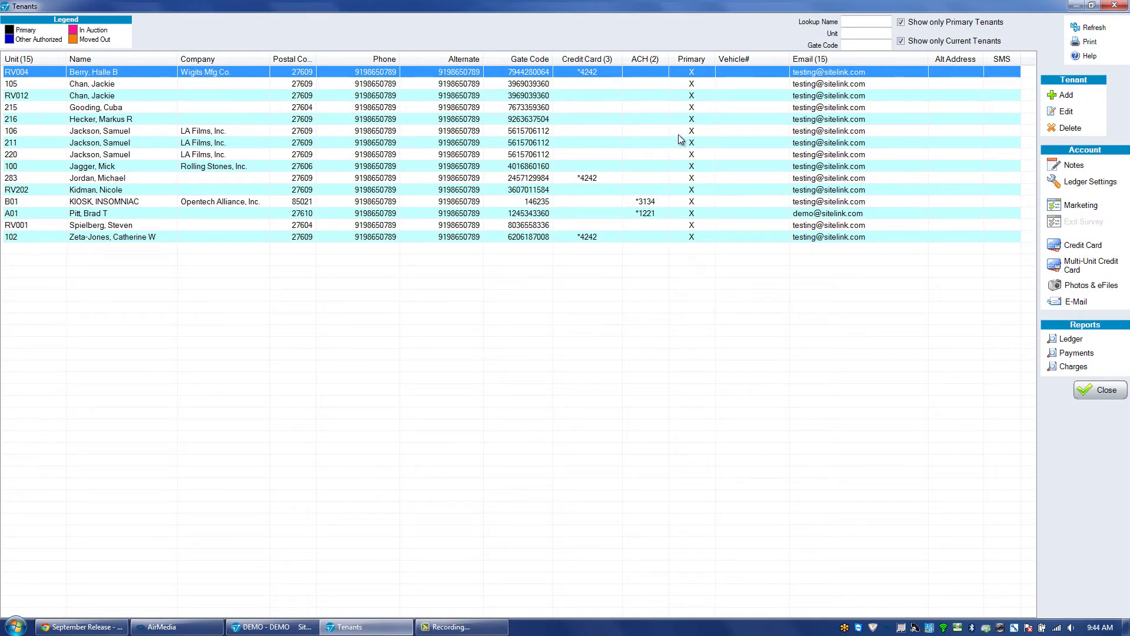
{"action": "left_click", "coordinate": [1094, 292]}
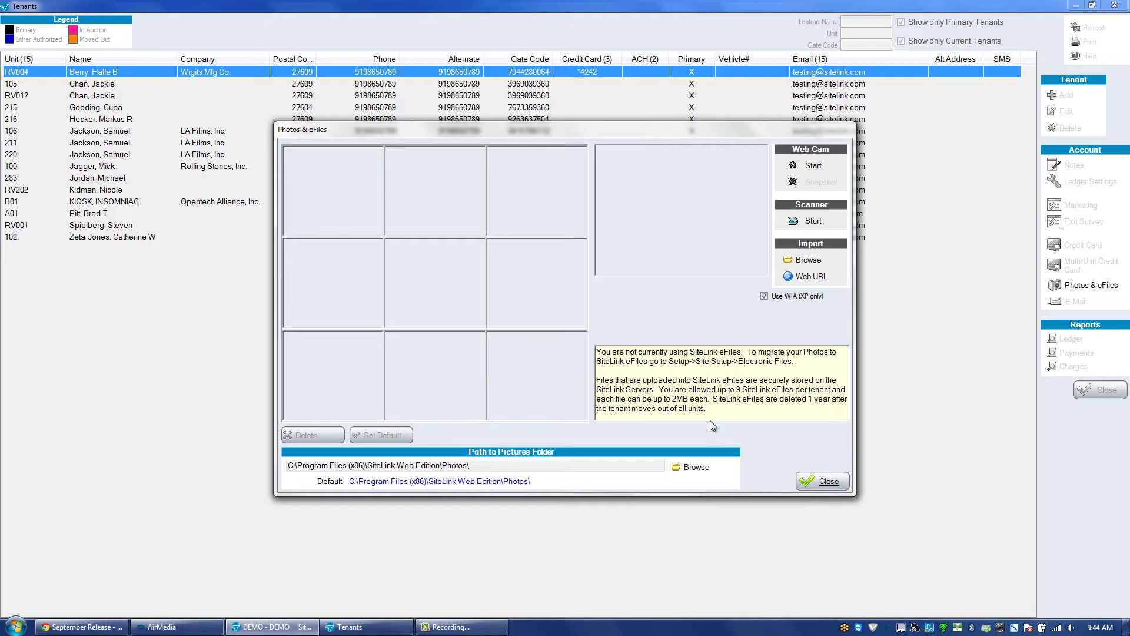
Close the Photos & eFiles window and the Tenants list.
{"action": "left_click", "coordinate": [823, 484]}
{"action": "left_click", "coordinate": [1102, 390]}
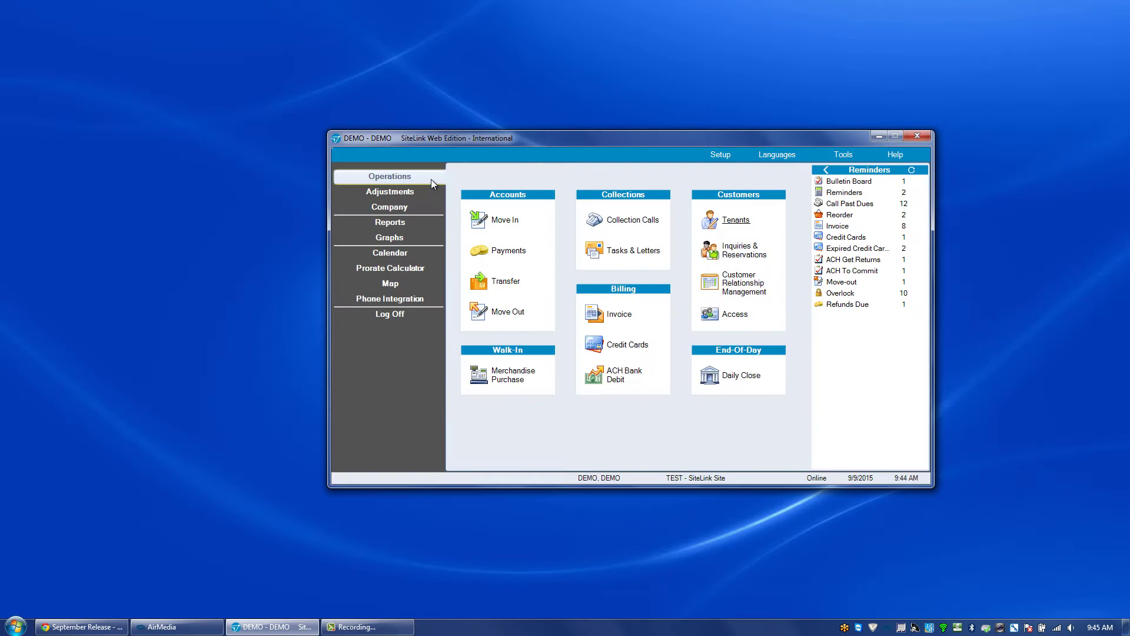
Launch the Electronic Files photo converter from Site Setup's general options.
{"action": "left_click", "coordinate": [393, 207]}
{"action": "left_click", "coordinate": [487, 211]}
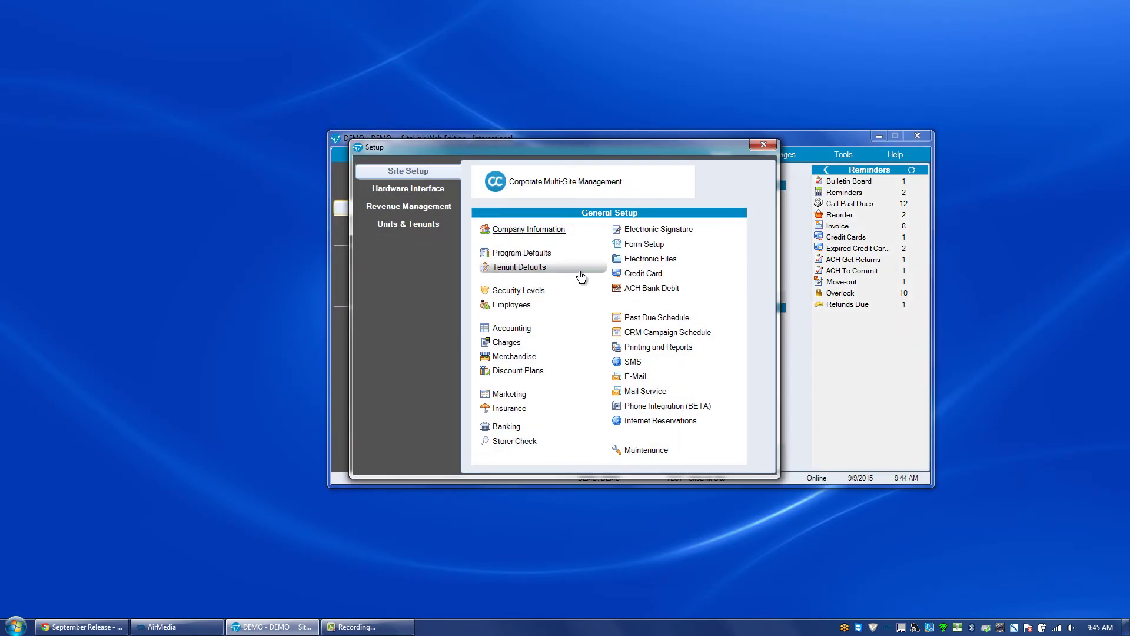
{"action": "left_click", "coordinate": [659, 258]}
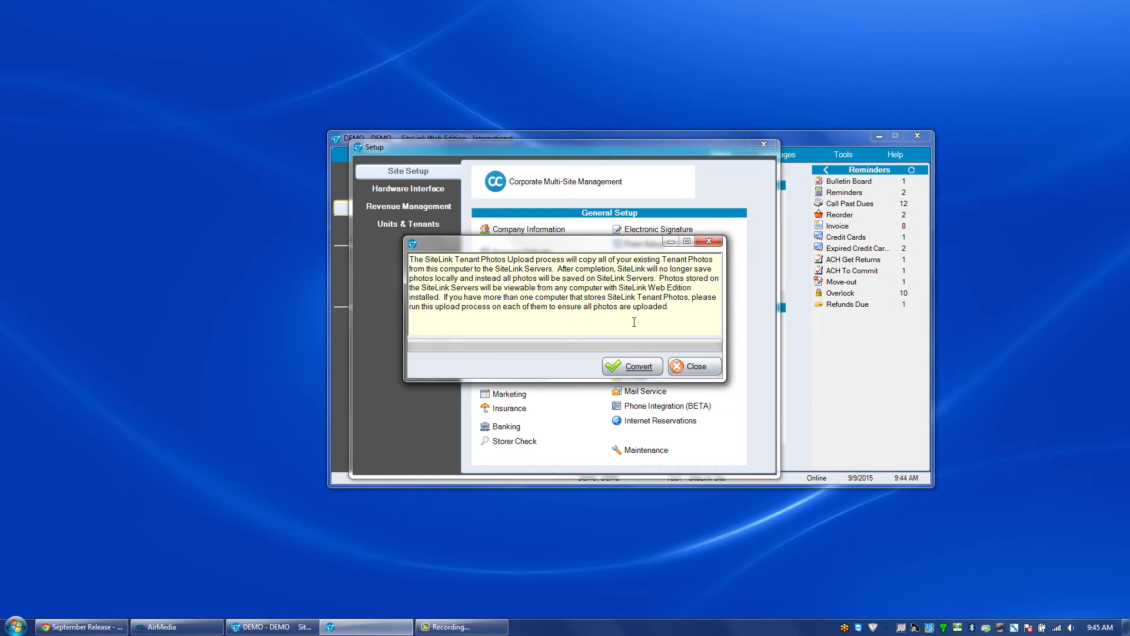
Start the Convert action in the Tenant Photos Upload dialog.
{"action": "left_click", "coordinate": [639, 367]}
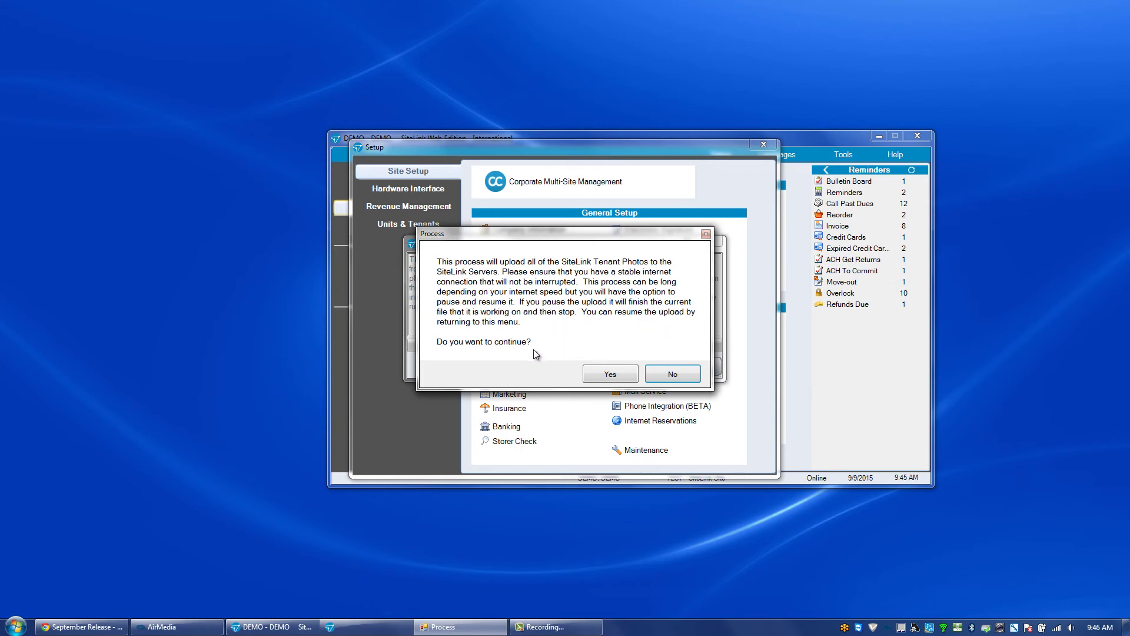
Confirm Yes to upload all tenant photos and run Convert again.
{"action": "left_click", "coordinate": [616, 374]}
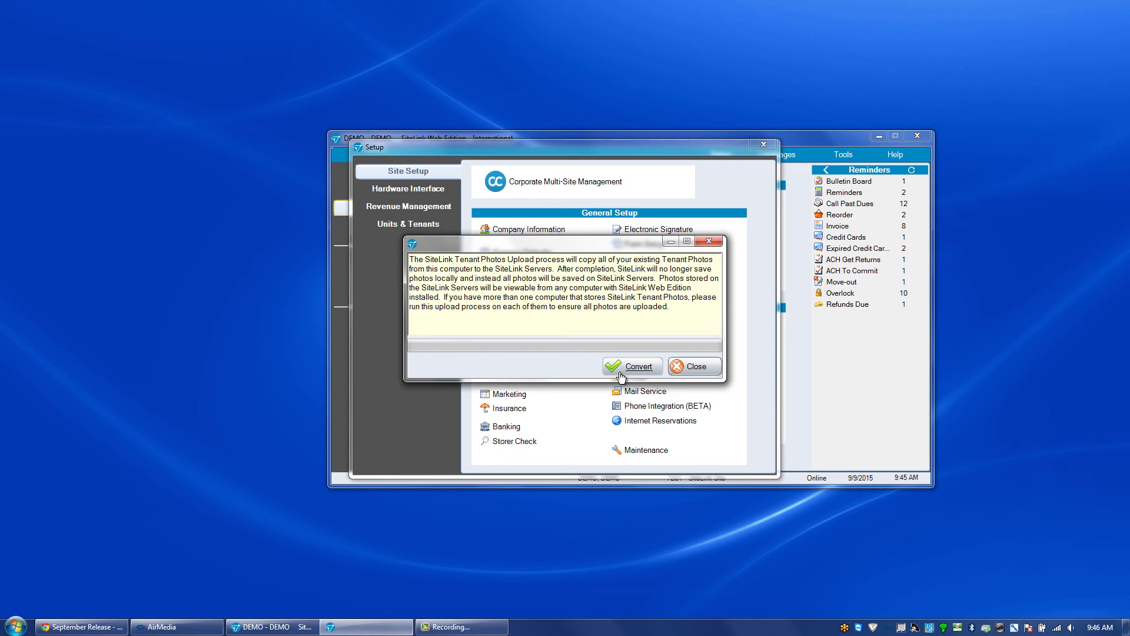
{"action": "left_click", "coordinate": [627, 372]}
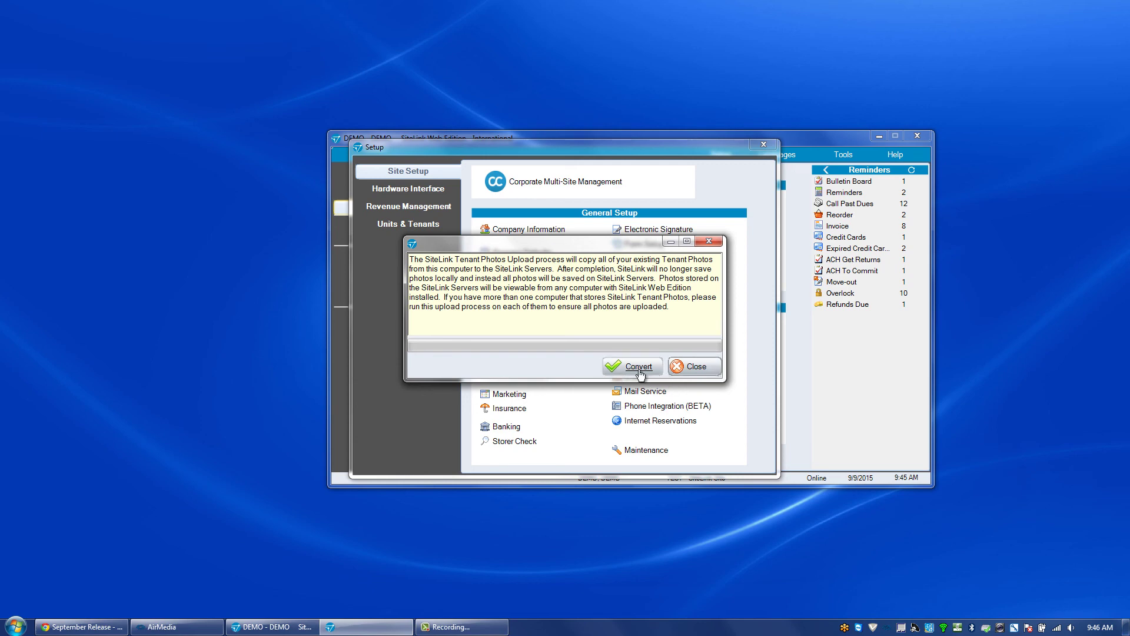